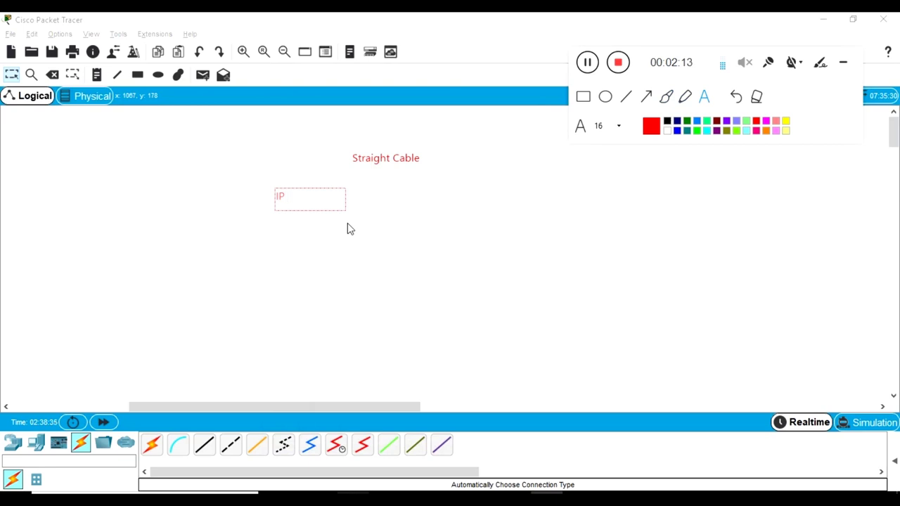
Complete the first line of the text annotation as "IP - PC, ROUTER, FIREWALL"
type("=")
key("BackSpace")
key("BackSpace")
type("- 10")
key("BackSpace")
key("BackSpace")
type("PC, ROUTER, D")
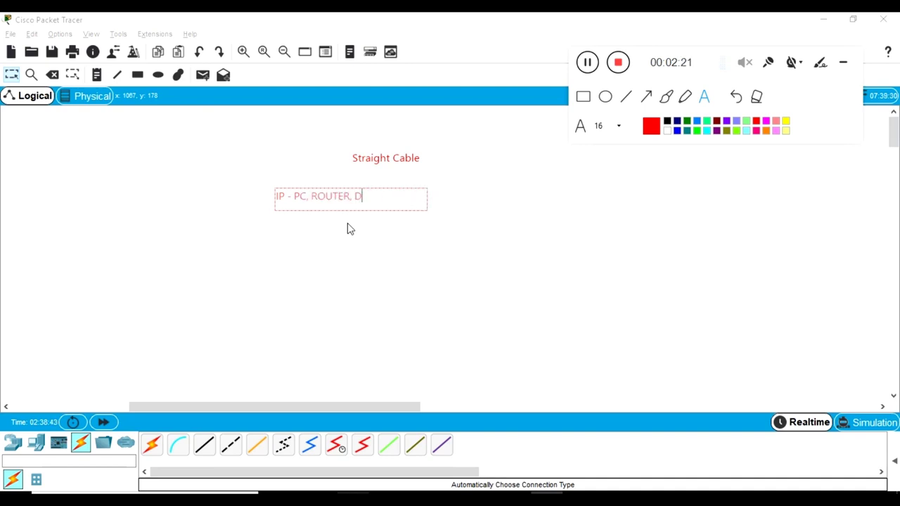
type("IREWA")
key("BackSpace")
key("BackSpace")
key("BackSpace")
key("BackSpace")
key("BackSpace")
key("BackSpace")
type("FIREWALL,")
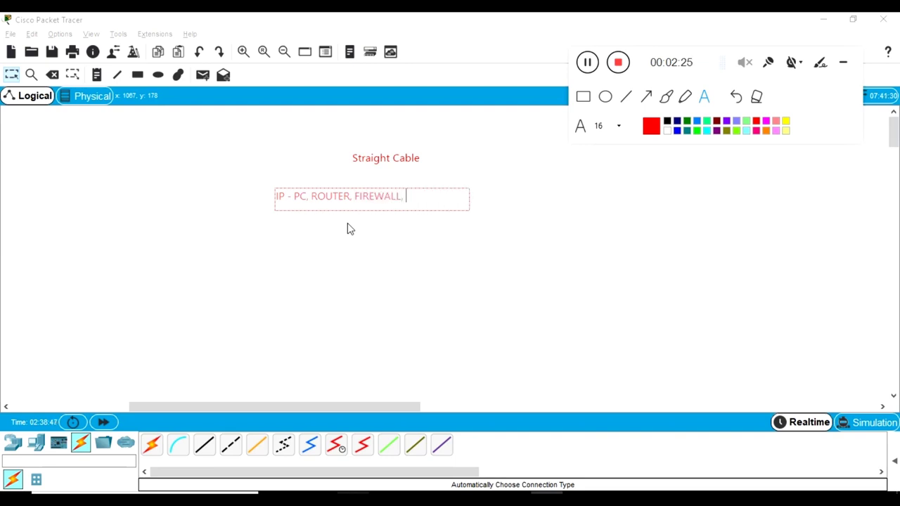
key("BackSpace")
key("BackSpace")
Add a second annotation line reading "NIP - SWITCH (L2)"
key("Return")
type("NIP -")
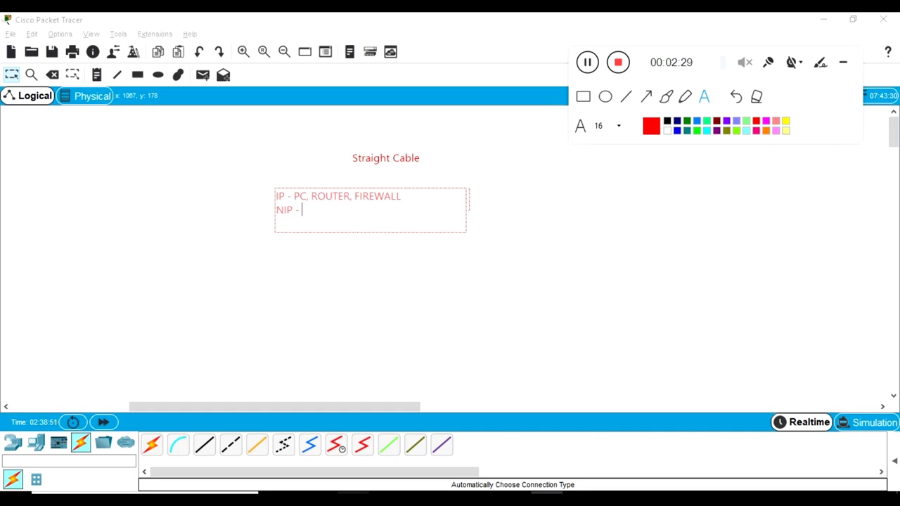
type(" SWITCH (l2)")
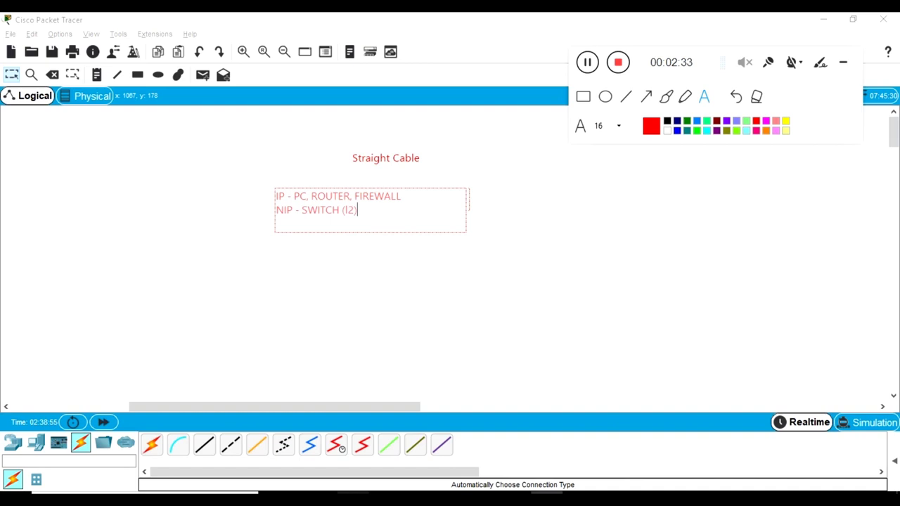
key("Left")
key("BackSpace")
type("L")
Add the heading "Straight cable" to the annotation, separated by a blank line below the NIP line
key("Home")
key("Return")
key("Return")
type("Straig")
type("ht chale")
key("BackSpace")
key("BackSpace")
key("BackSpace")
key("BackSpace")
key("BackSpace")
type("able")
Below the straight cable heading, leave a blank line and add "Cross cable : IP - IP" followed by the line "NIP - NIP"
key("Return")
key("Return")
type("C")
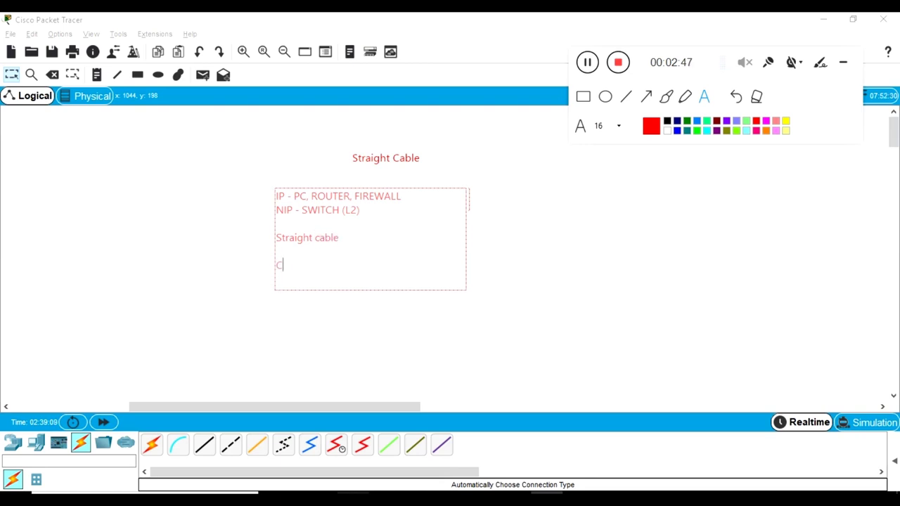
type("ross cable :  IP - IP")
key("Return")
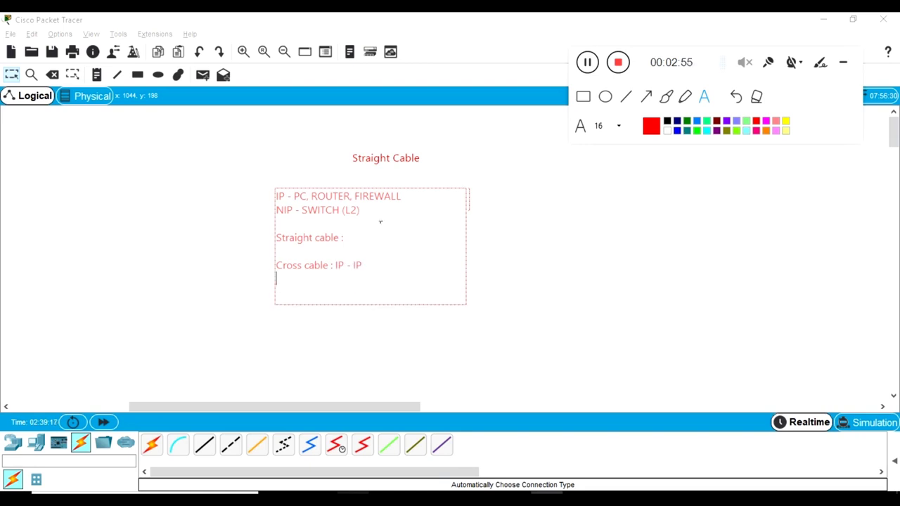
type("NIP - NIP")
List "IP - NIP" and "NIP - IP" under the straight cable heading, with the example "----- PC - SW" beside IP - NIP
left_click(277, 251)
key("Return")
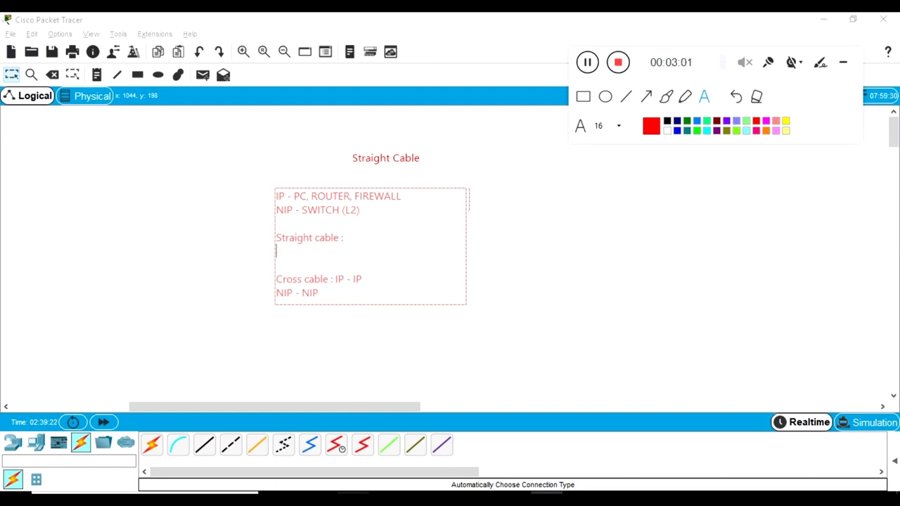
type("IP - NIP")
key("Return")
type("NIP")
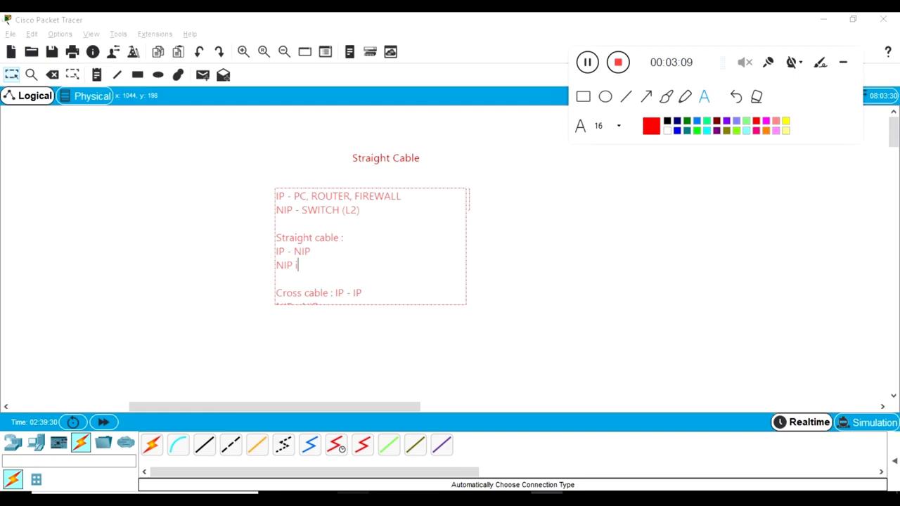
type(" - IP ----- PC - SW")
Add the example "=------ SWITCH - ROUTER" beside the NIP - IP line of the straight cable section
key("ctrl+shift+Left")
key("ctrl+shift+Left")
key("ctrl+shift+Left")
key("ctrl+shift+Left")
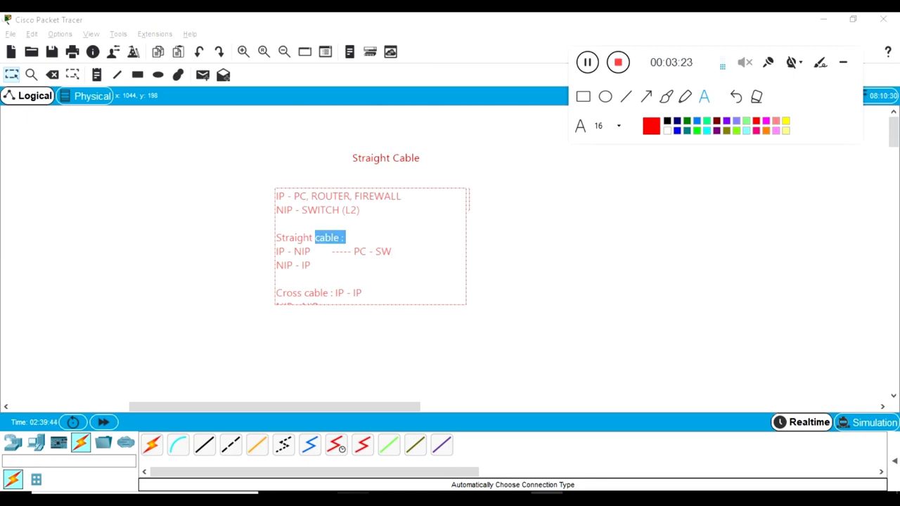
key("Down")
key("Down")
key("Down")
key("Right")
key("Right")
key("Right")
key("Right")
key("Right")
key("Right")
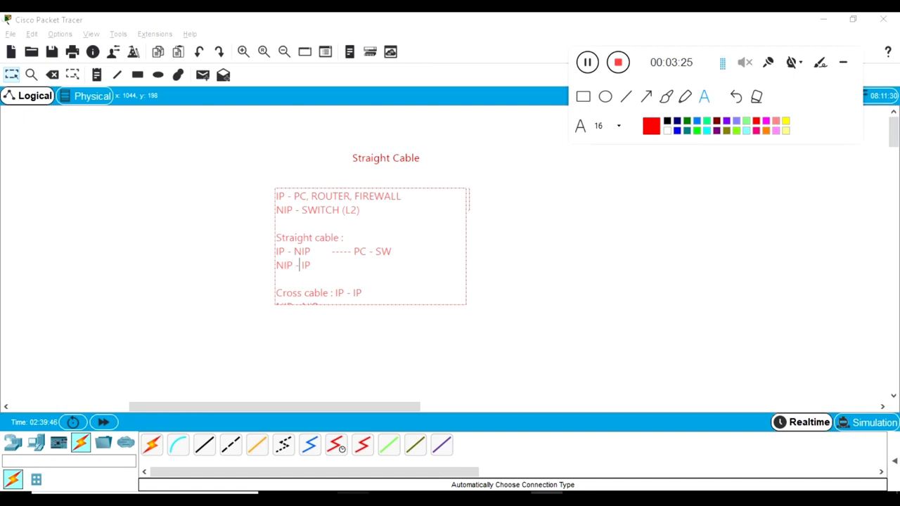
type("=----")
type(" SWIYCH")
type("TCH - ")
type("ROUTER")
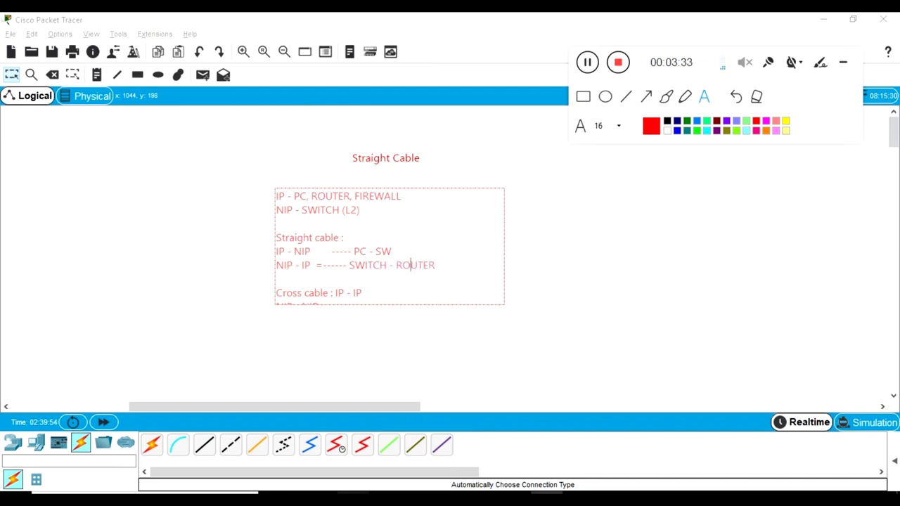
Add the cross cable example "ROUTER - ROUTER" below the NIP - NIP line, separated by a blank line
key("Right")
key("Right")
key("Right")
key("Right")
key("shift+End")
key("Left")
key("Right")
key("Right")
key("Down")
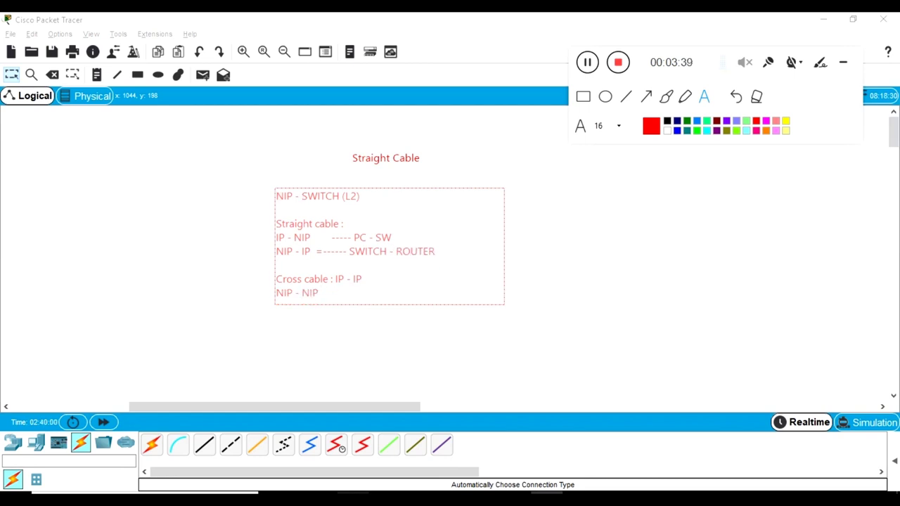
key("Return")
key("Return")
type("ROUTER")
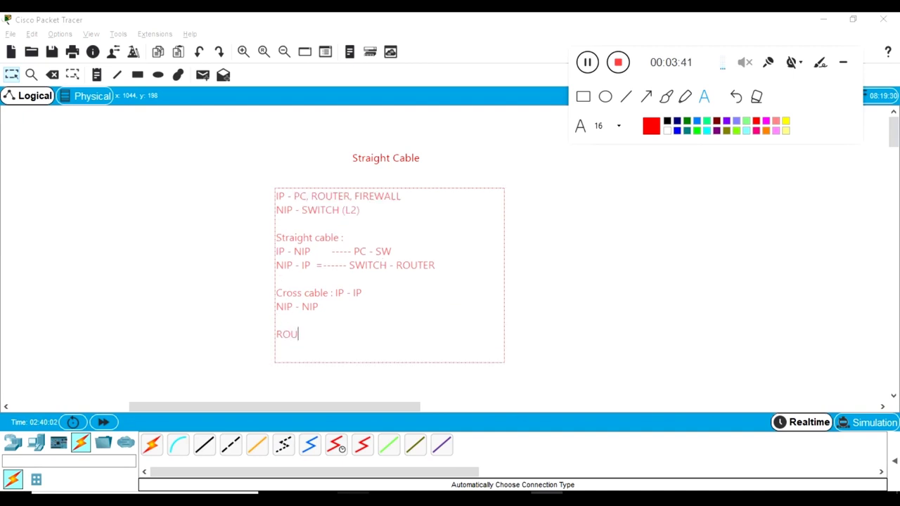
type(" - ROUTER")
Add "SWITCH - SWITCH" on a new line under the ROUTER - ROUTER example
key("ctrl+shift+Right")
key("Right")
key("Right")
key("Right")
key("ctrl+shift+Right")
key("Right")
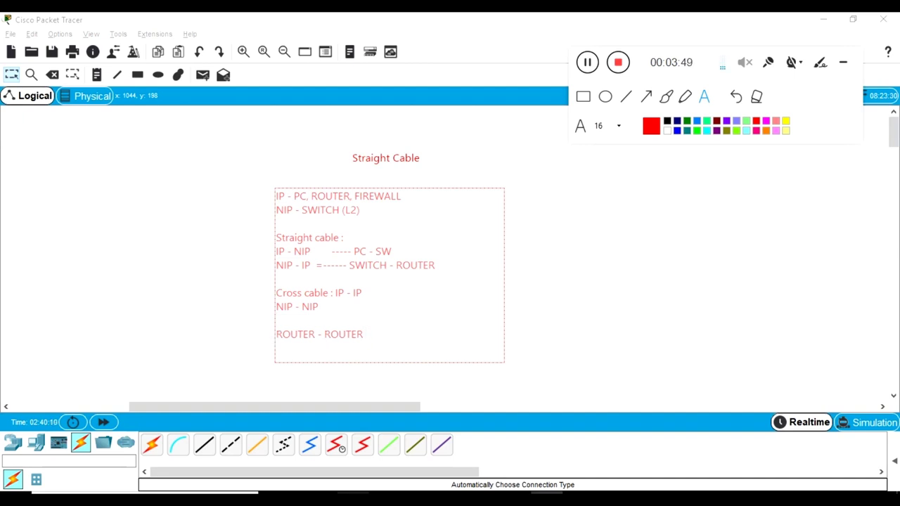
key("Return")
type("SWITCH - SWITCH")
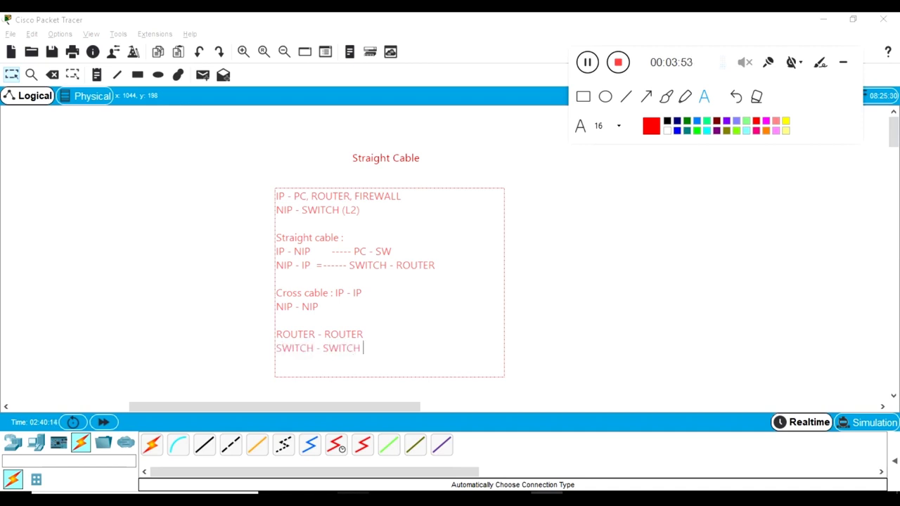
key("ctrl+shift+Left")
key("ctrl+shift+Left")
key("ctrl+shift+Left")
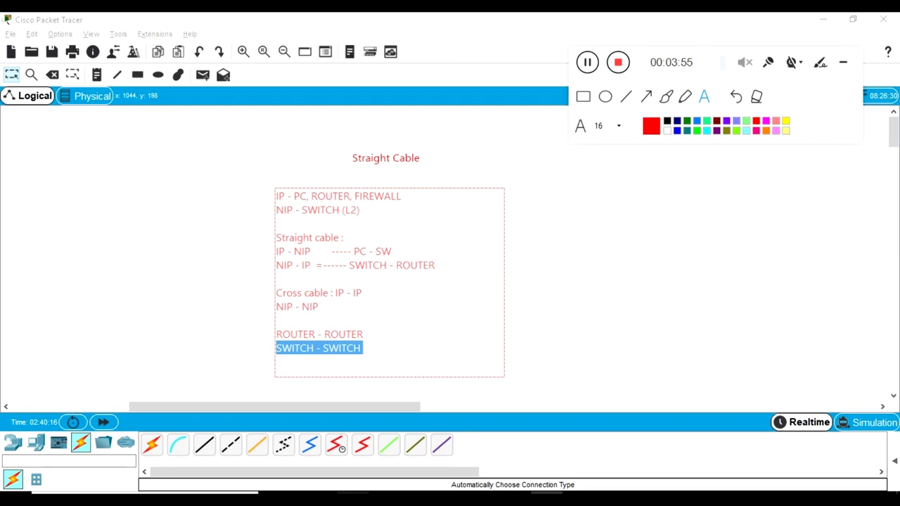
key("Right")
key("ctrl+shift+Left")
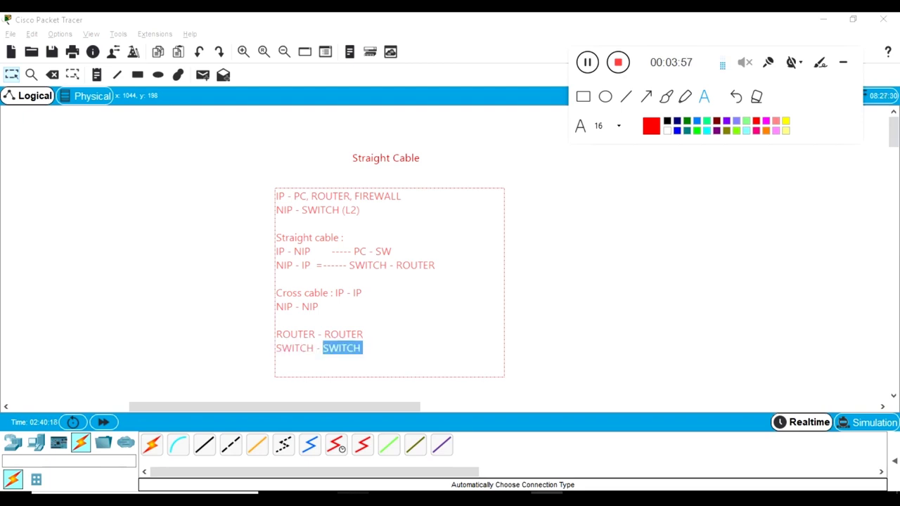
key("ctrl+shift+Left")
key("ctrl+shift+Left")
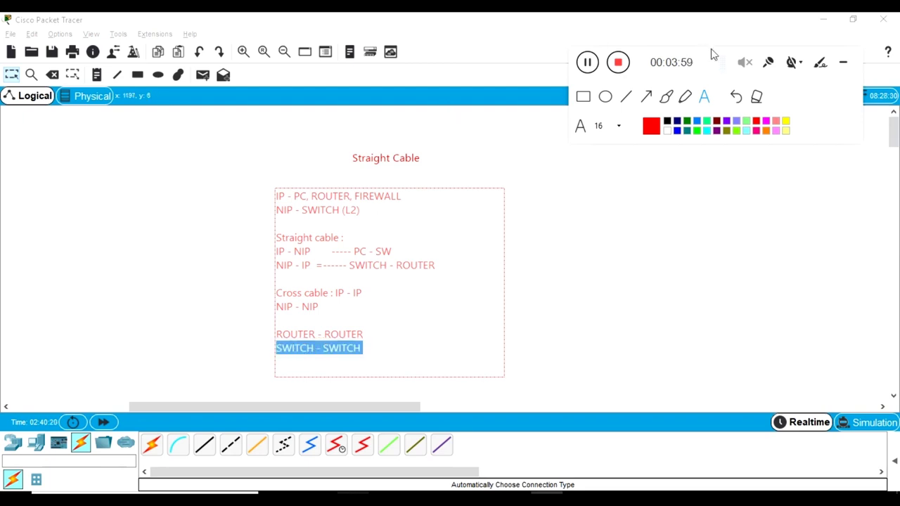
Finish the text annotation, erase all annotations from the screen and turn off the text annotation tool
left_click_drag(259, 136, 504, 400)
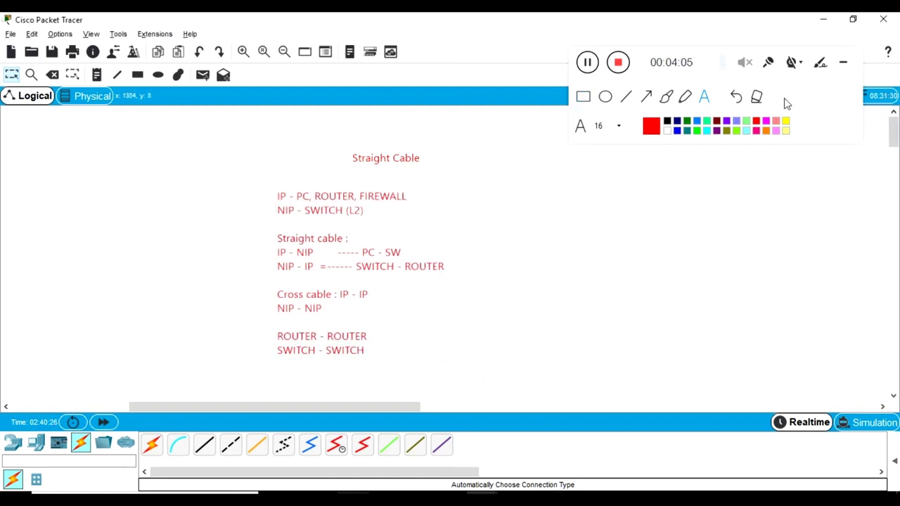
left_click(757, 99)
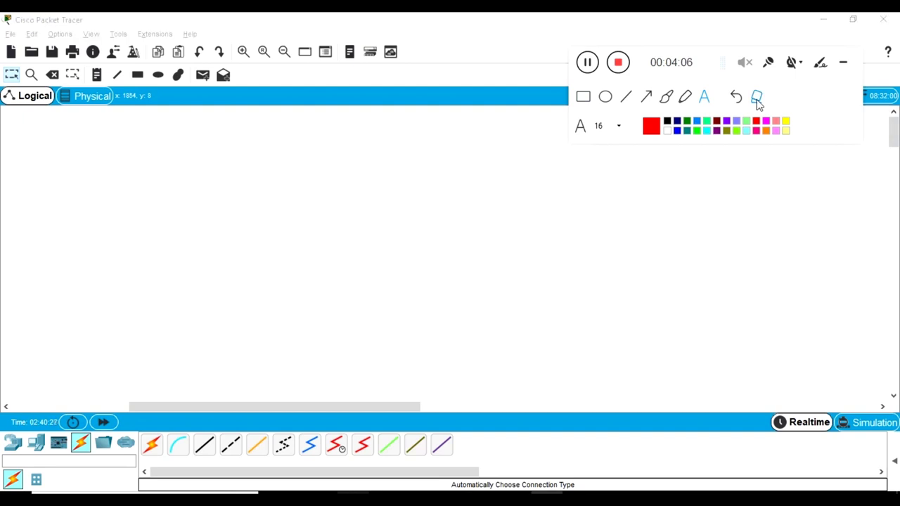
left_click(14, 448)
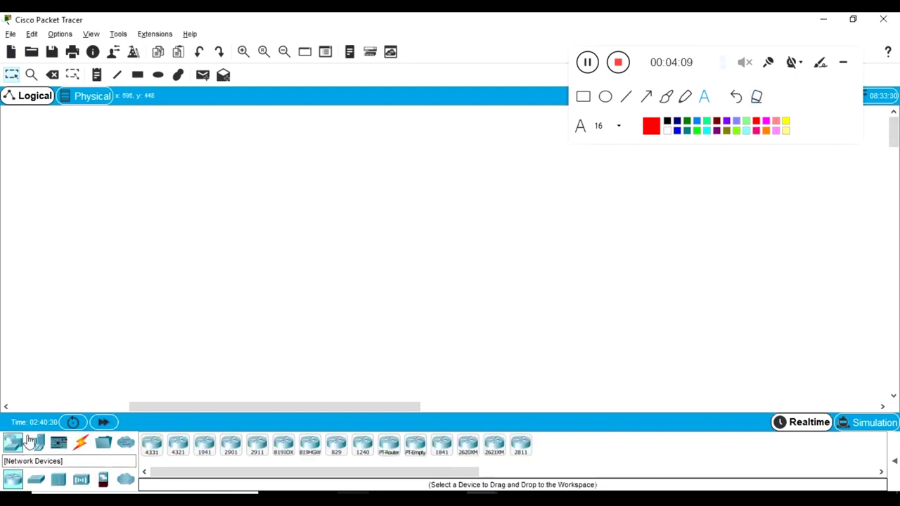
left_click(703, 99)
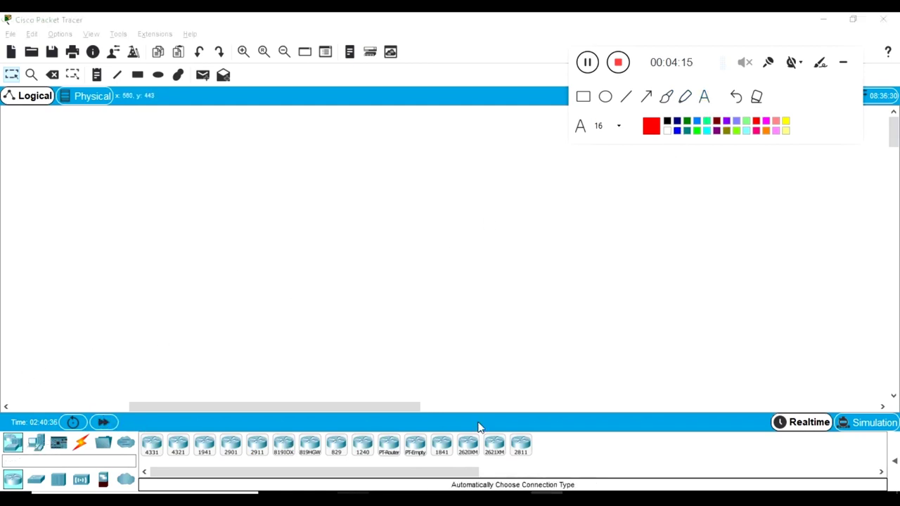
Place two 2811 routers side by side in the upper part of the logical workspace
left_click_drag(521, 445, 202, 213)
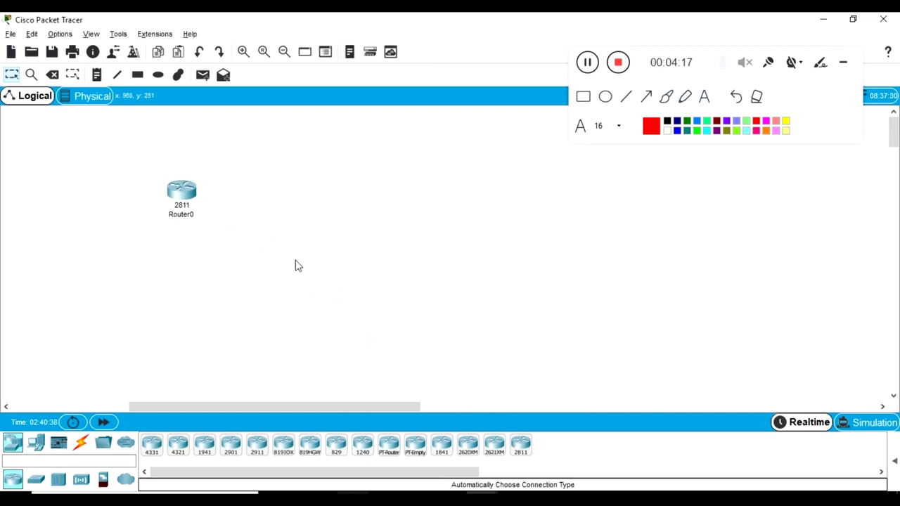
left_click_drag(524, 443, 407, 212)
left_click_drag(122, 159, 225, 246)
left_click_drag(341, 151, 414, 198)
left_click(373, 251)
Connect FastEthernet0/0 of Router0 to FastEthernet0/0 of Router1 with a copper cross-over cable and move both routers slightly up
left_click(81, 442)
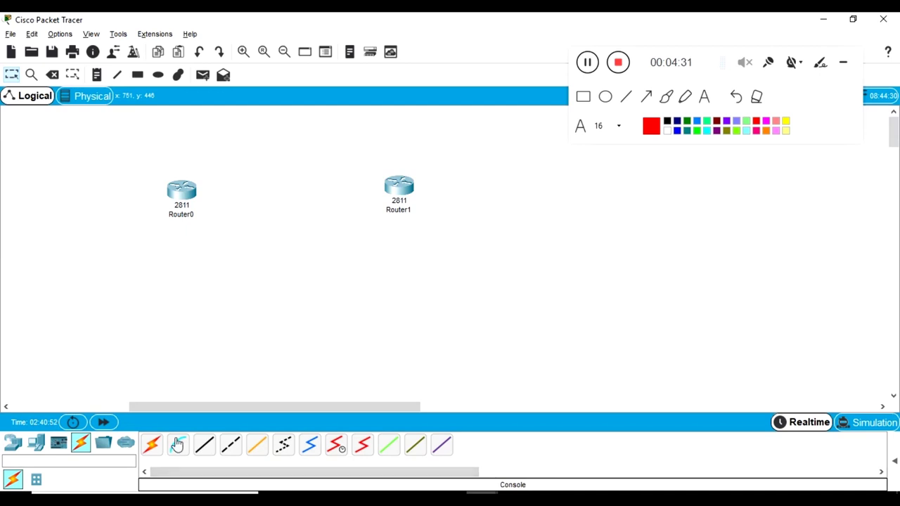
left_click(228, 450)
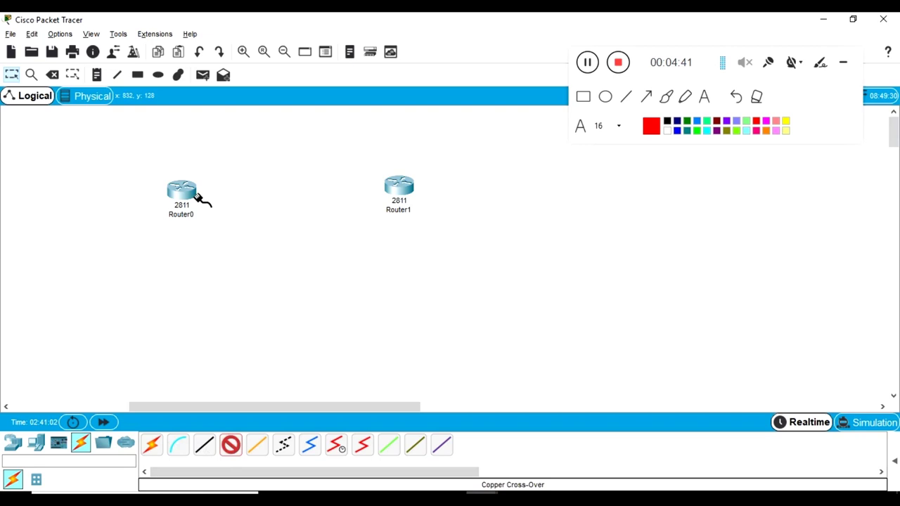
left_click(205, 187)
left_click(235, 226)
left_click(391, 194)
left_click(398, 226)
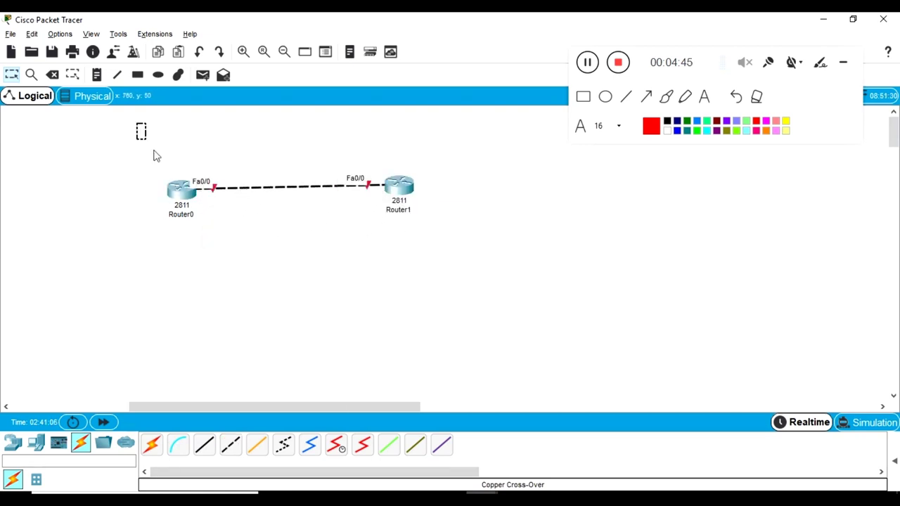
left_click_drag(396, 192, 387, 176)
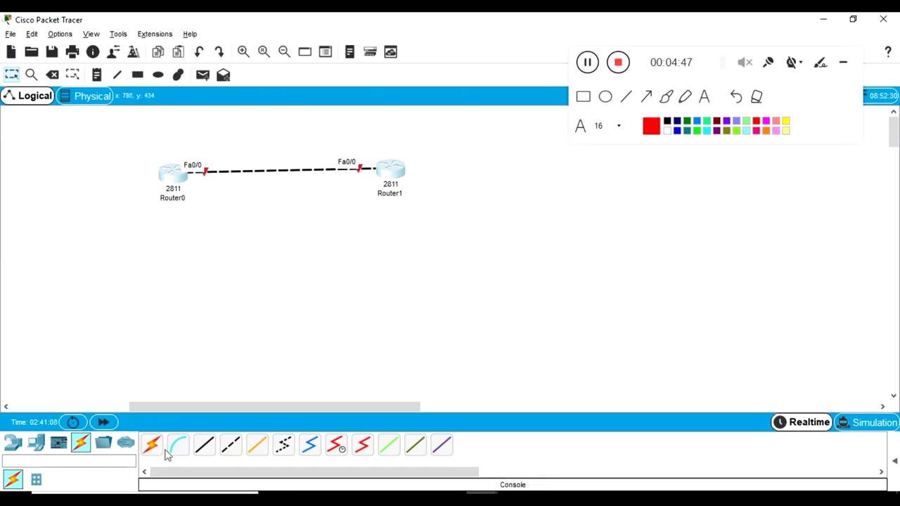
Place a 2960 switch below Router0 and a PC below the switch
left_click(13, 443)
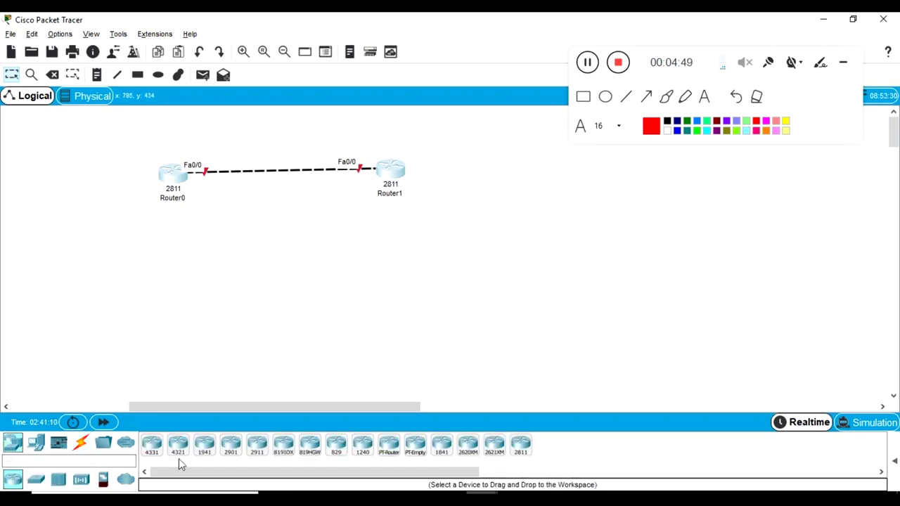
left_click(36, 479)
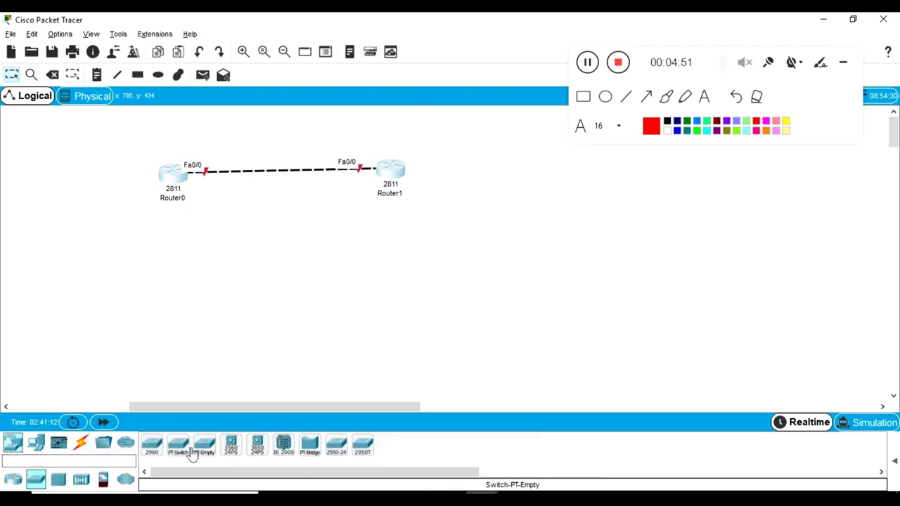
left_click_drag(161, 449, 172, 287)
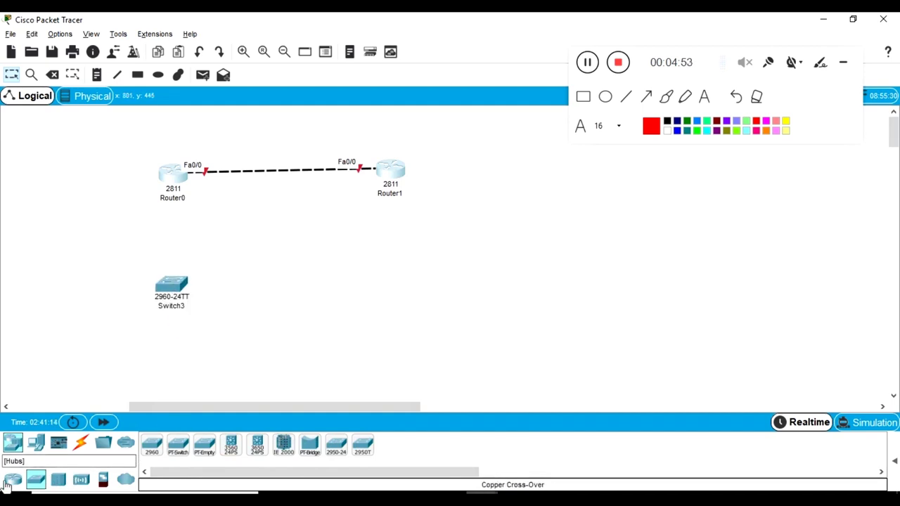
left_click(36, 443)
left_click_drag(151, 444, 171, 390)
left_click_drag(140, 131, 211, 196)
left_click_drag(111, 257, 247, 340)
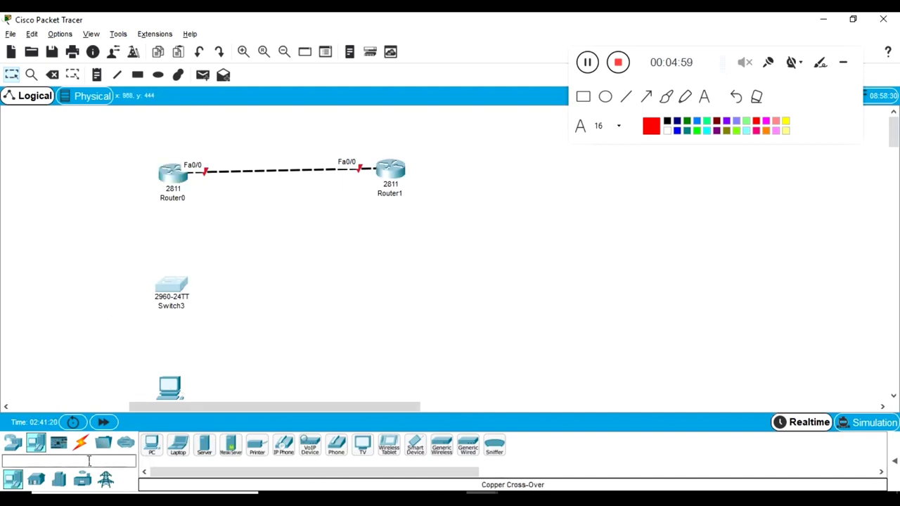
Connect FastEthernet0/1 of Router0 to FastEthernet0/1 of the 2960 switch with a copper straight-through cable
left_click(90, 448)
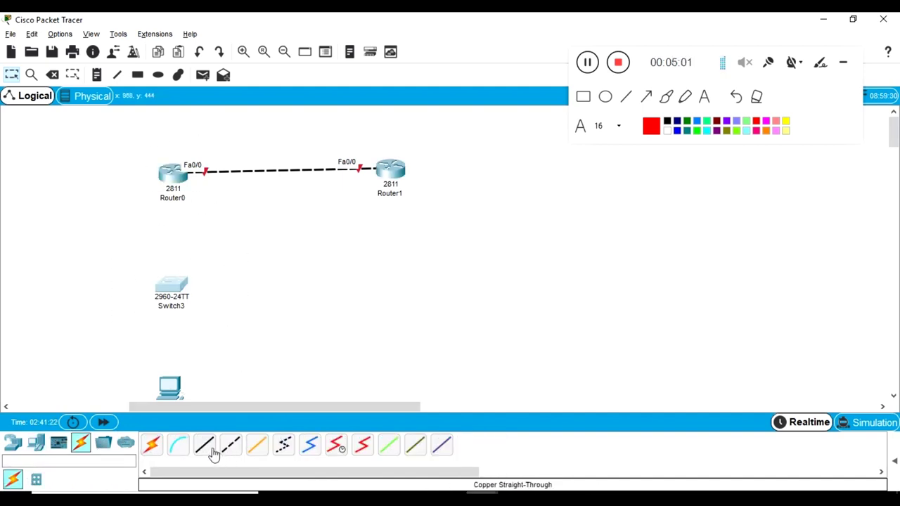
left_click(172, 174)
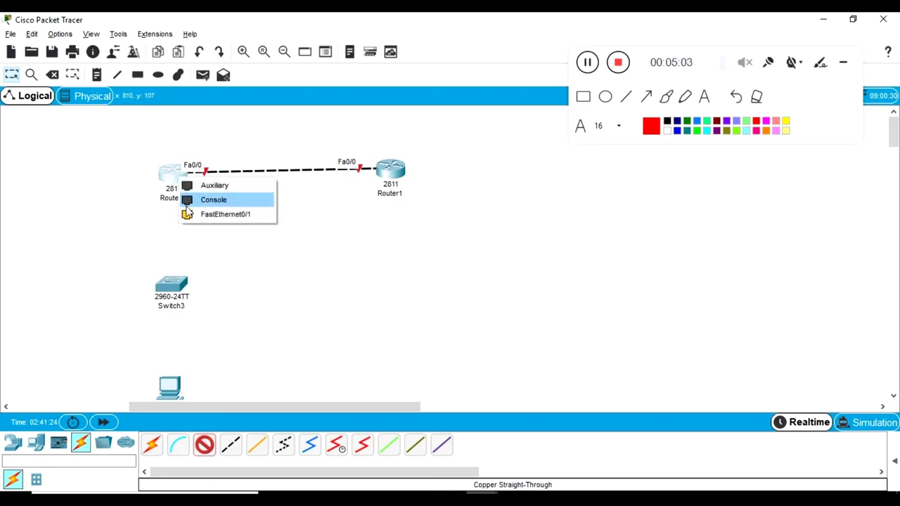
left_click(211, 213)
left_click(184, 280)
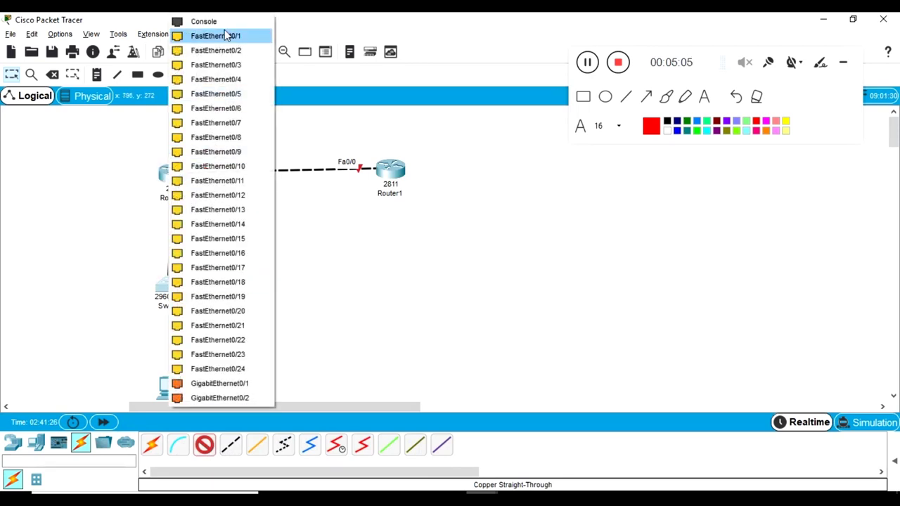
left_click(227, 35)
left_click_drag(137, 161, 188, 200)
left_click_drag(127, 252, 210, 307)
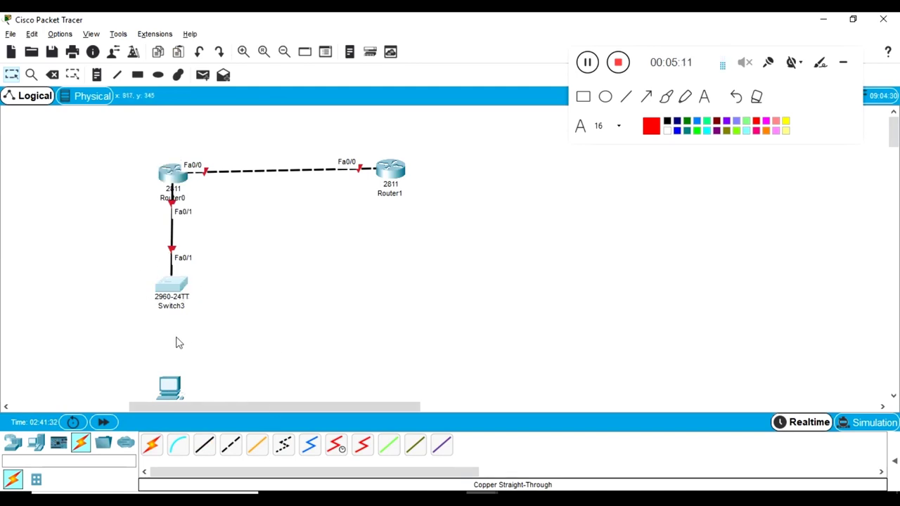
Connect FastEthernet0 of the PC to FastEthernet0/2 of the 2960 switch with a copper straight-through cable
left_click_drag(133, 267, 211, 330)
left_click_drag(130, 364, 204, 406)
left_click(204, 444)
left_click(173, 392)
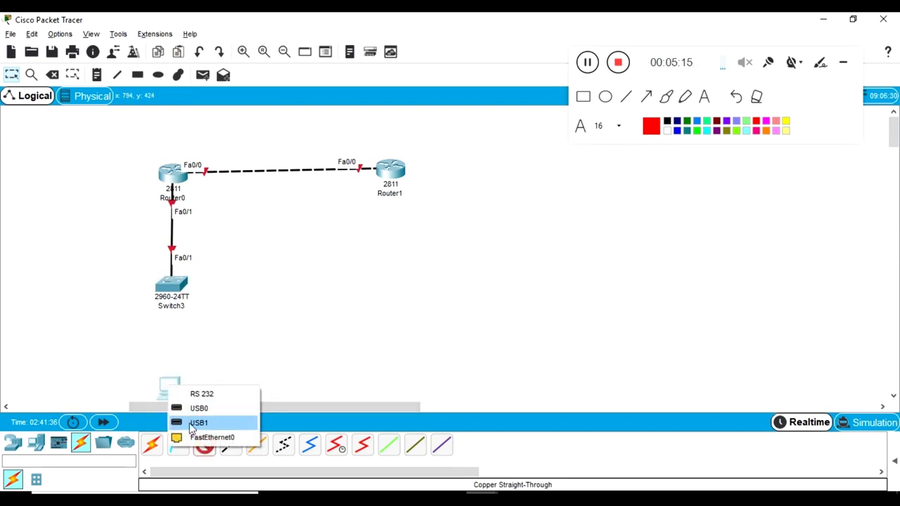
left_click(193, 436)
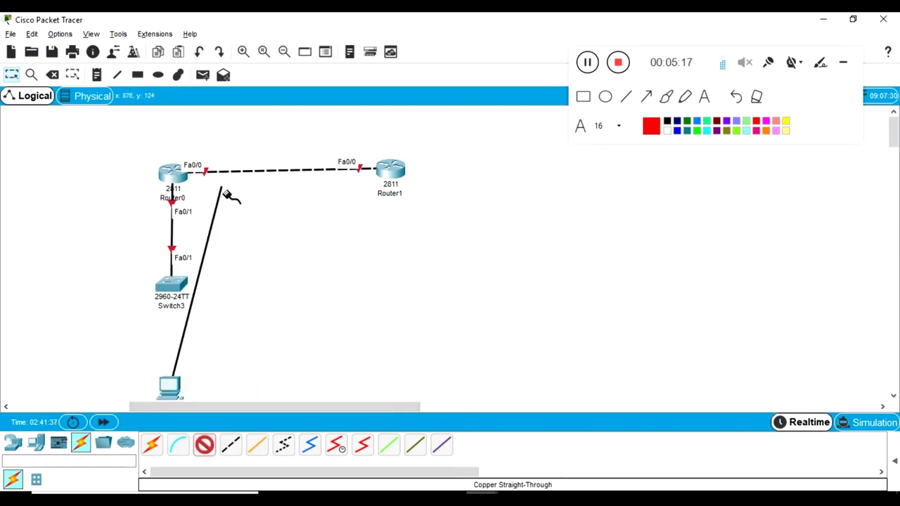
left_click(171, 285)
left_click(224, 47)
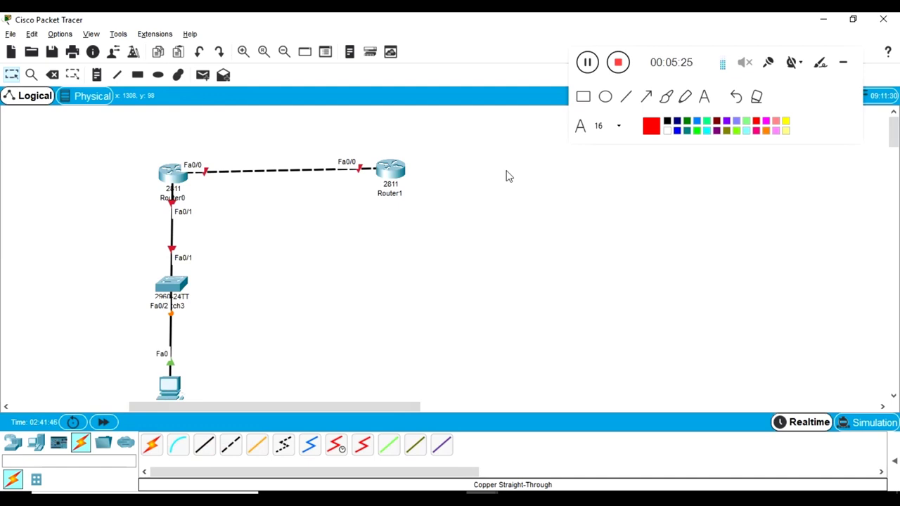
Switch to the web browser showing the image search results for cross cable and straight cable
key("alt+Tab")
key("alt+Tab")
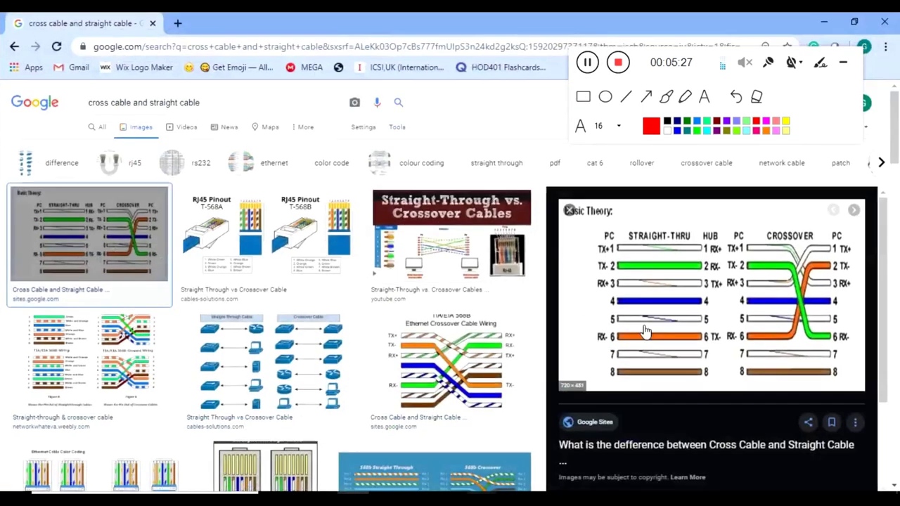